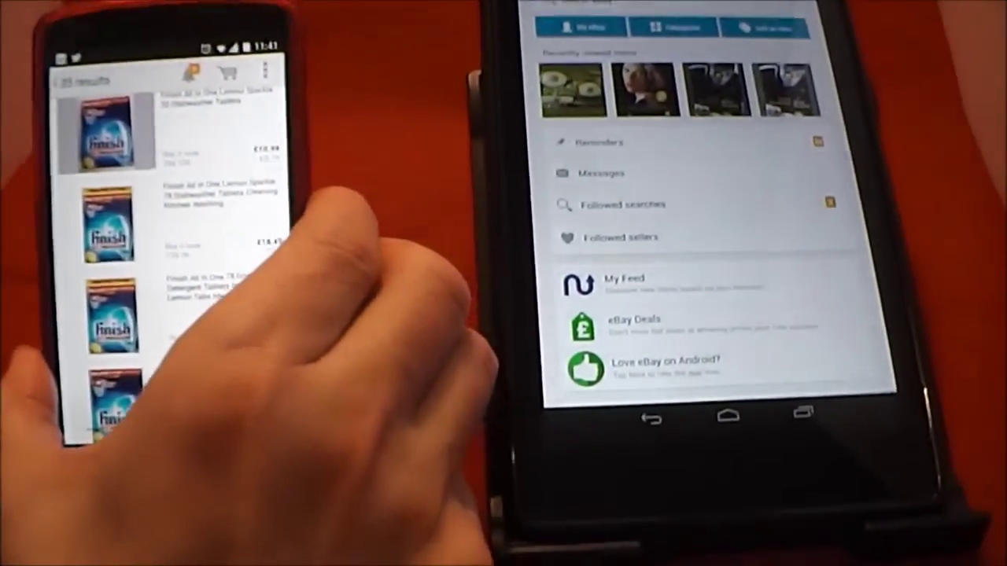
scroll(173, 252, "up", 3)
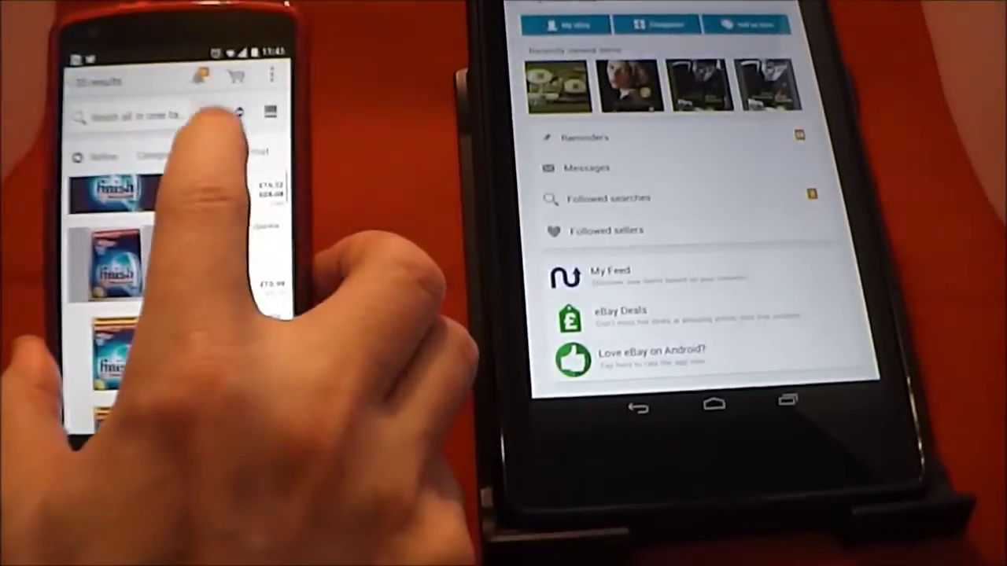
scroll(173, 275, "up", 2)
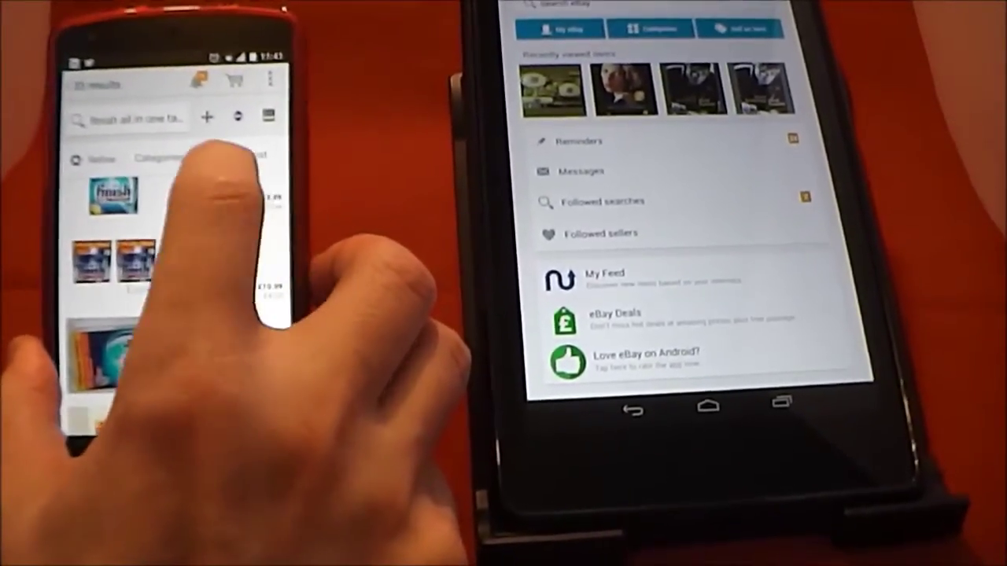